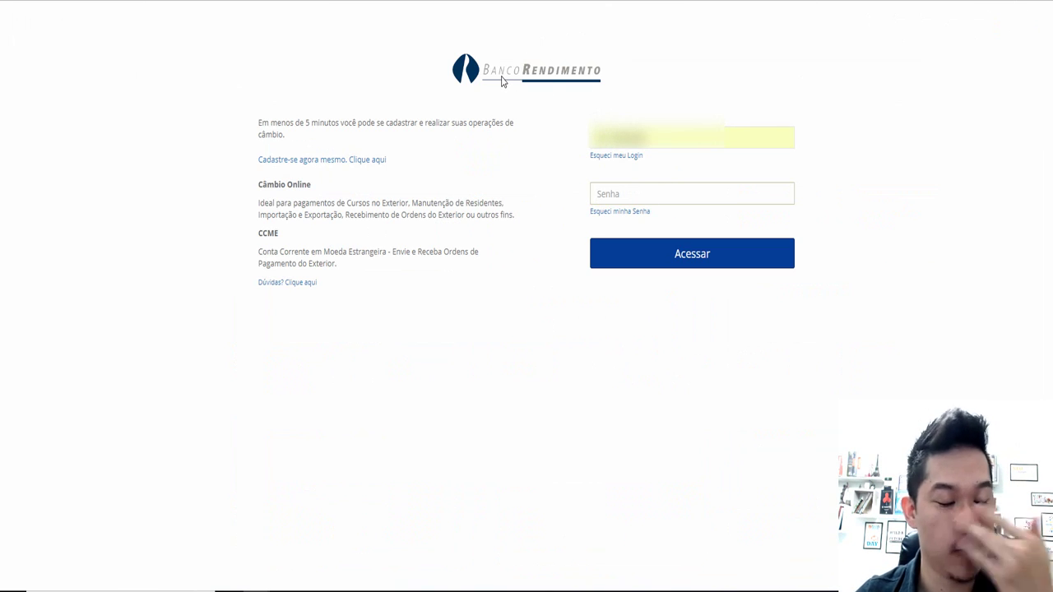
# Step: Sign in to Banco Rendimento with the account password and dismiss the customer notice with "Não mostrar mais" ticked
pyautogui.hotkey('ctrl', 'v')
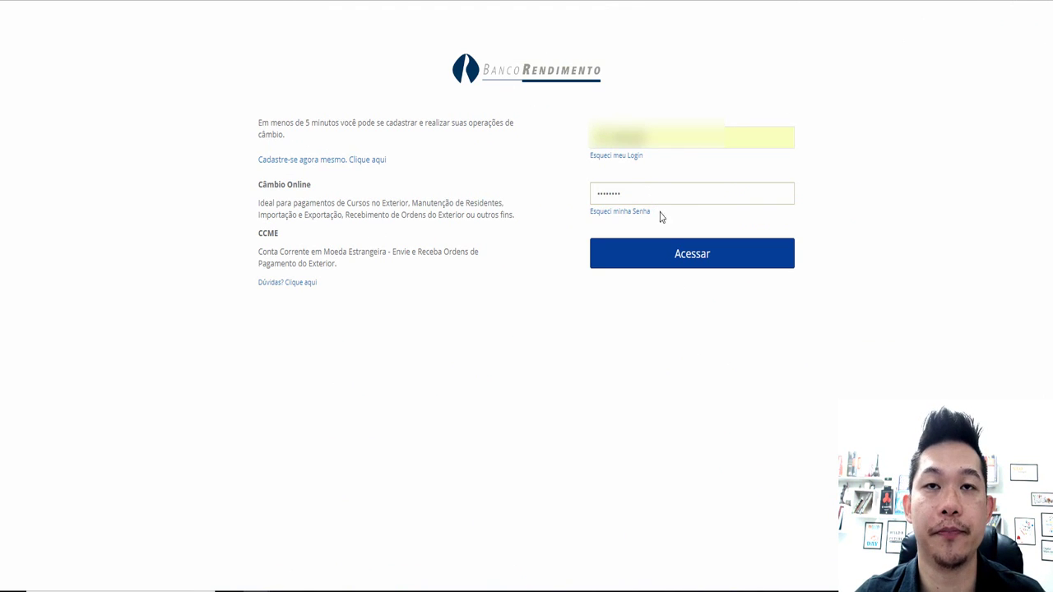
pyautogui.click(671, 266)
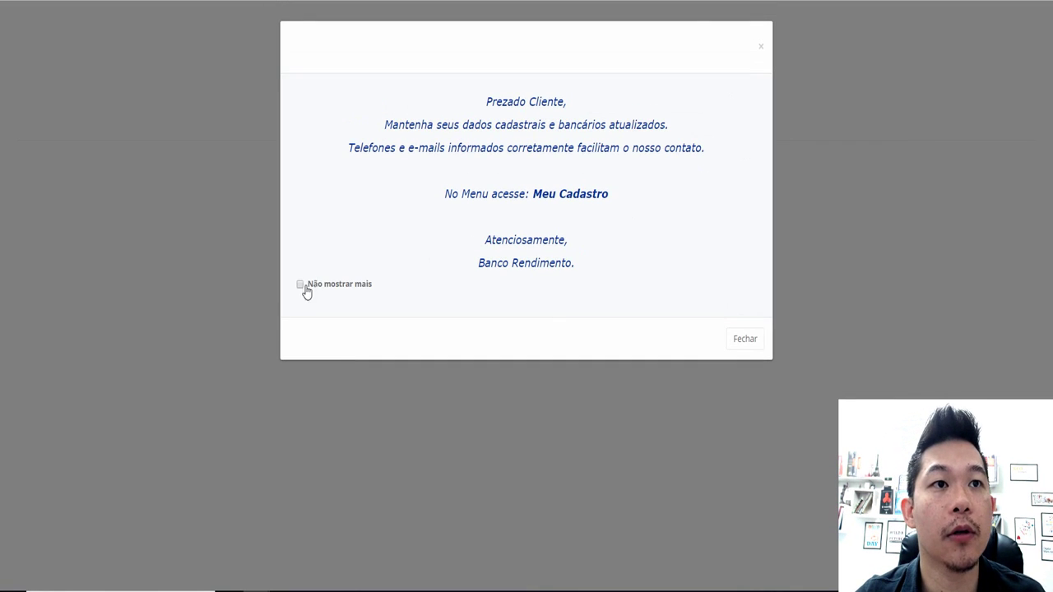
pyautogui.click(300, 284)
pyautogui.click(747, 340)
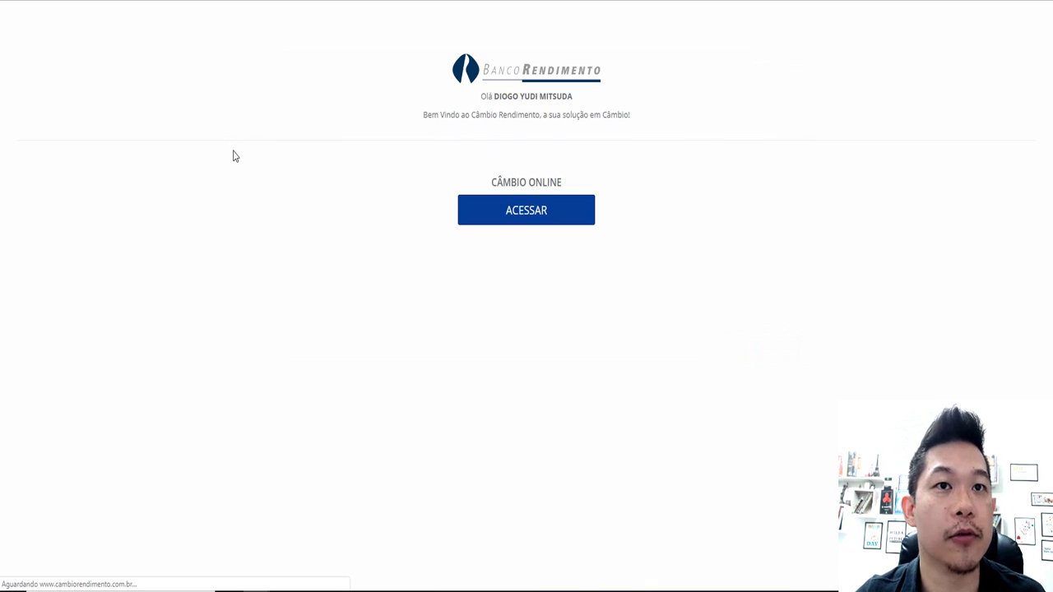
# Step: Enter Câmbio Online and open the Instrução de Recebimento page from the help section
pyautogui.click(546, 214)
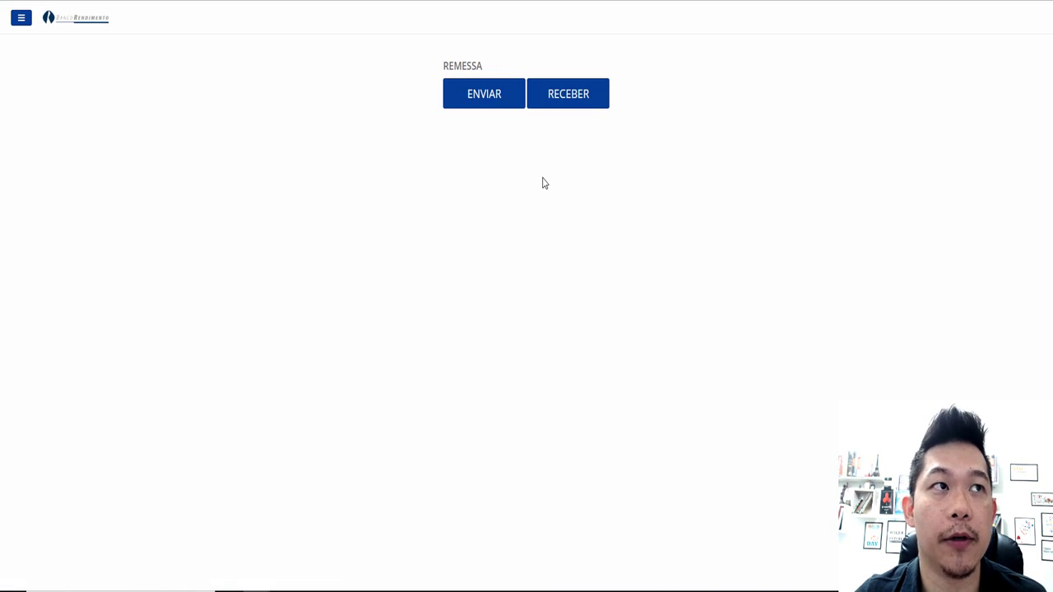
pyautogui.click(20, 21)
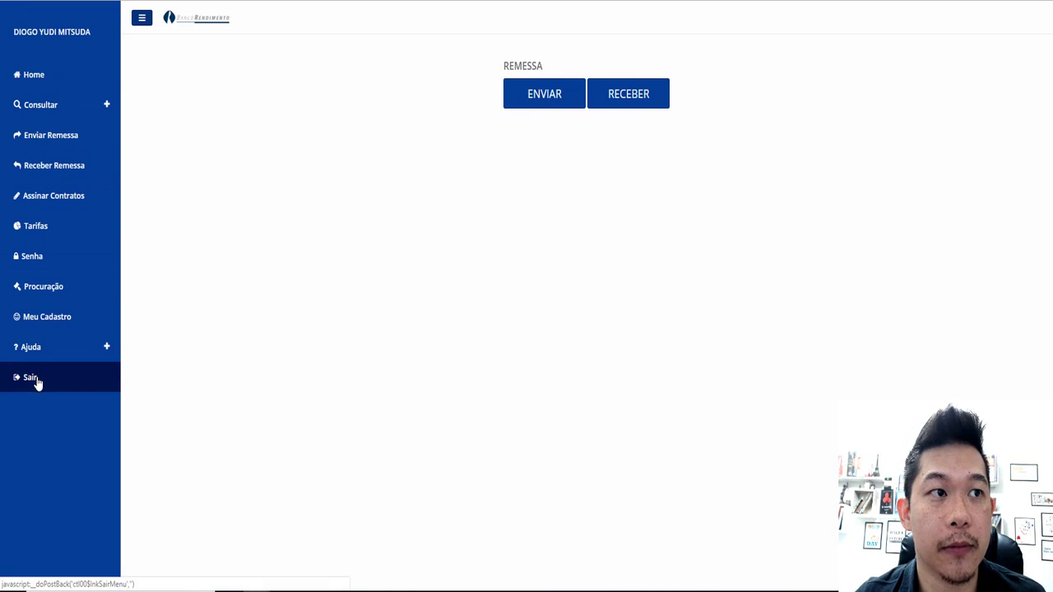
pyautogui.click(37, 347)
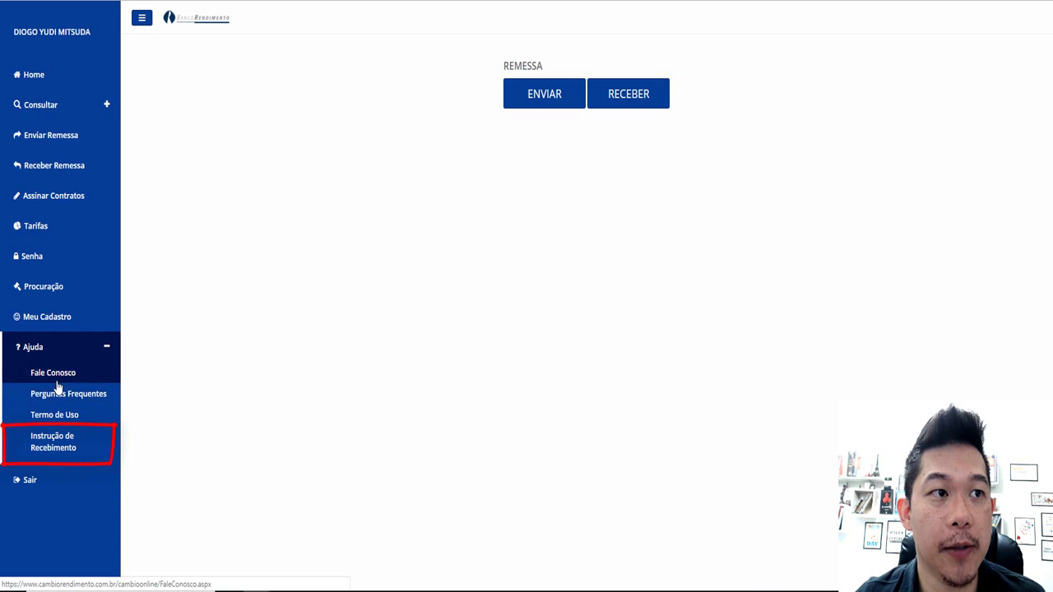
pyautogui.click(55, 445)
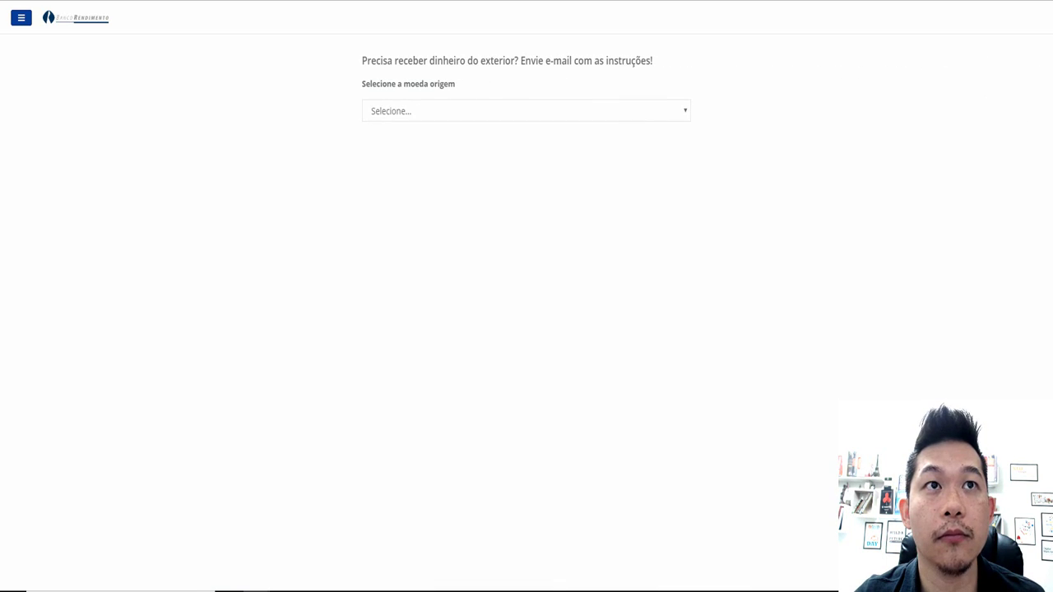
pyautogui.hotkey('ctrl', 'l')
pyautogui.write('171.63')
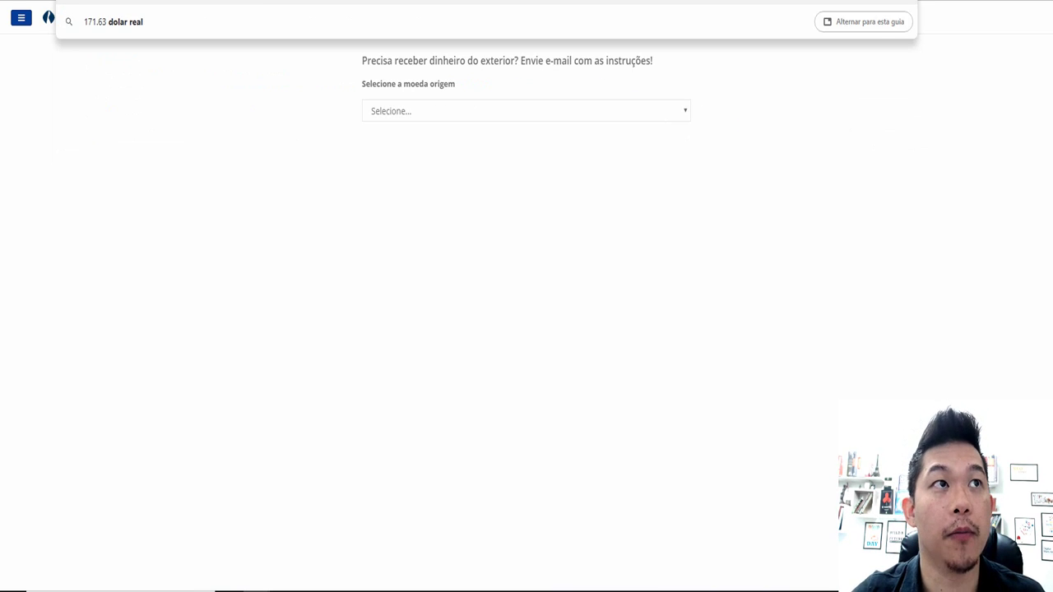
pyautogui.press('Escape')
# Step: Choose Dólar EUA as the source currency and fill in the name and e-mail under Enviar Email
pyautogui.click(472, 110)
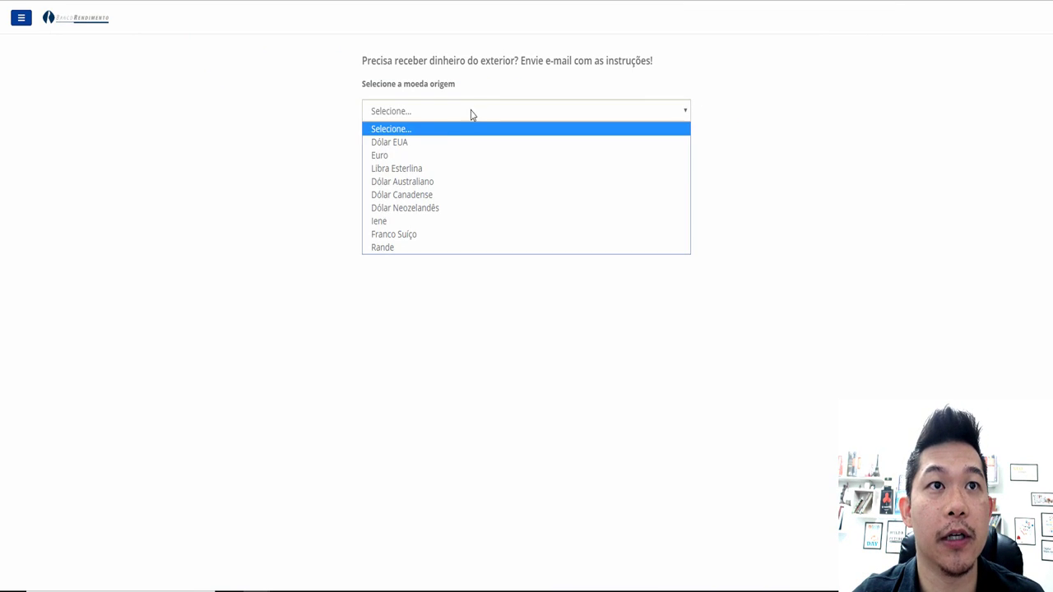
pyautogui.click(437, 142)
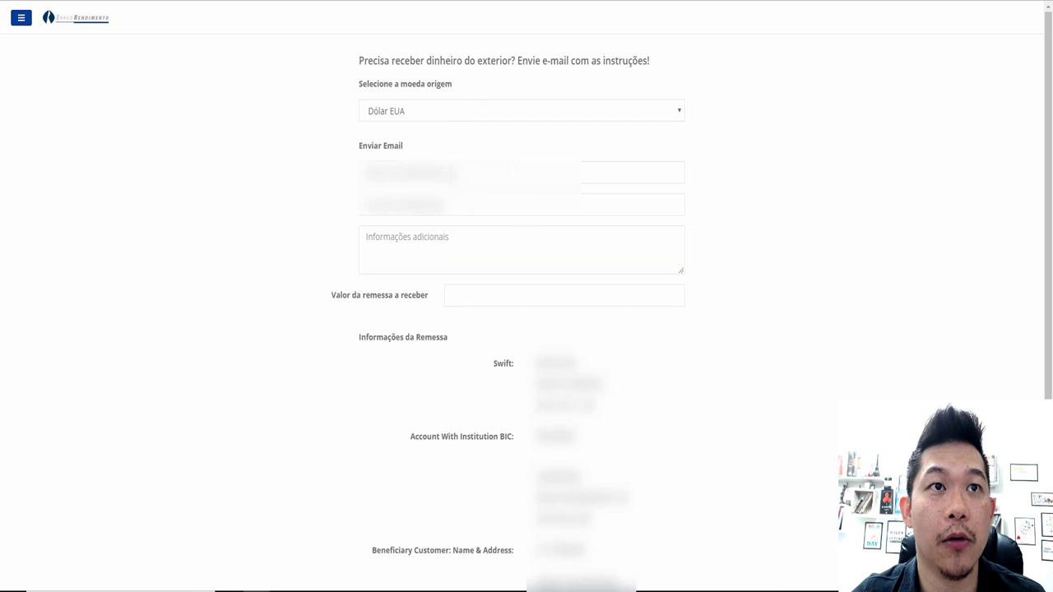
pyautogui.click(469, 204)
pyautogui.click(436, 232)
pyautogui.click(469, 204)
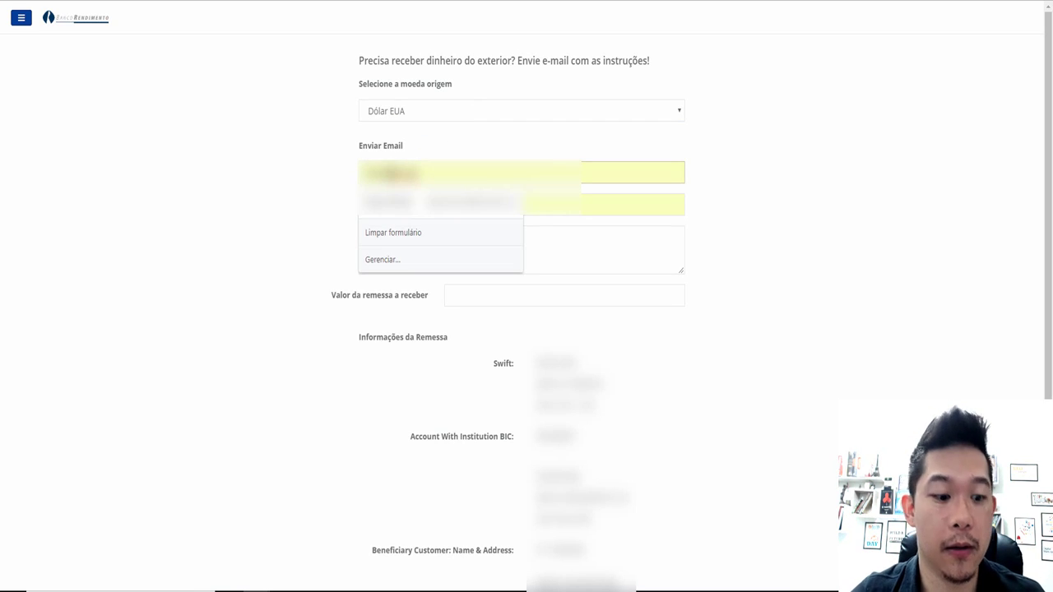
pyautogui.click(469, 172)
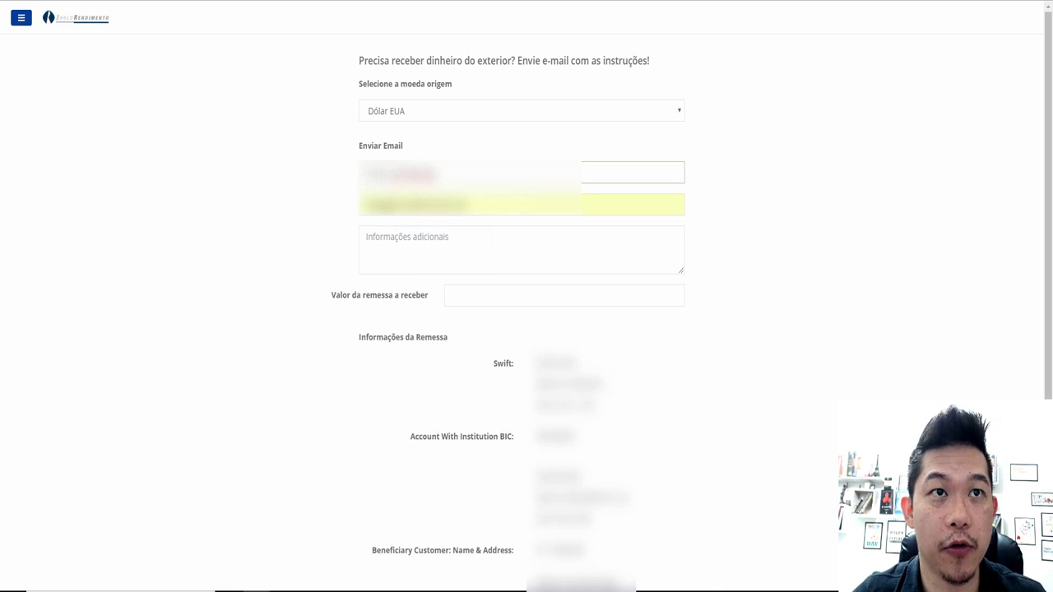
# Step: Enter the additional information "Solicito o saque da conta Adsense para minha conta Bradesco no valor de $ 171.63. Obrigado!"
pyautogui.click(393, 248)
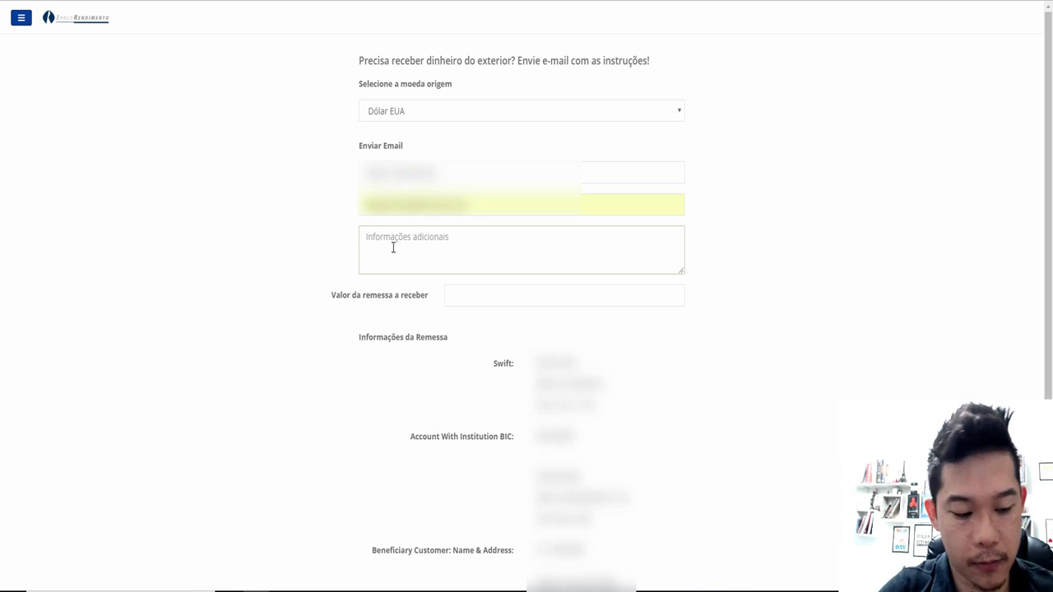
pyautogui.write('Solicito')
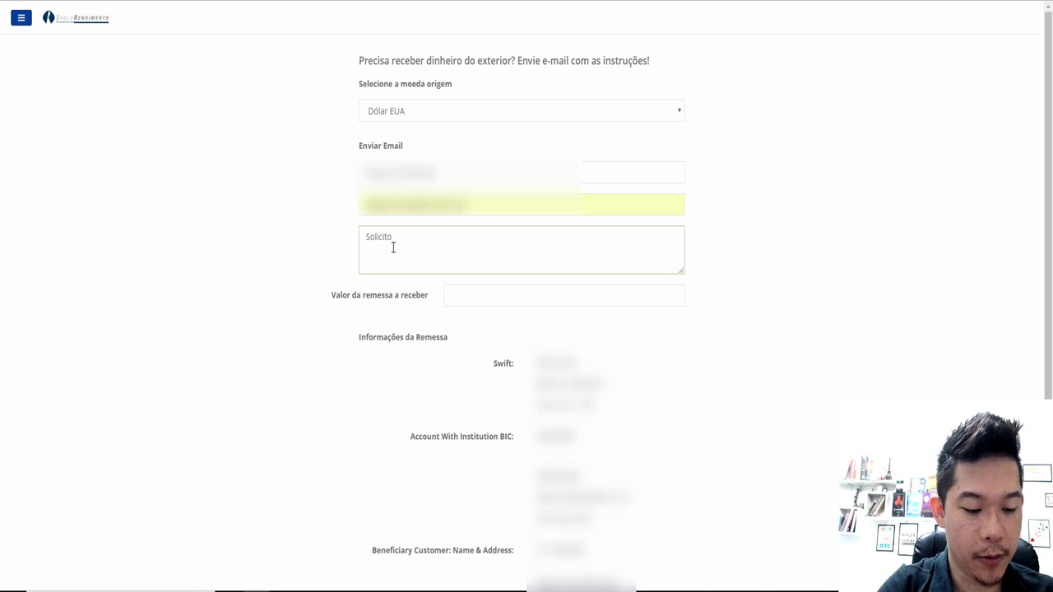
pyautogui.write('o saque da ')
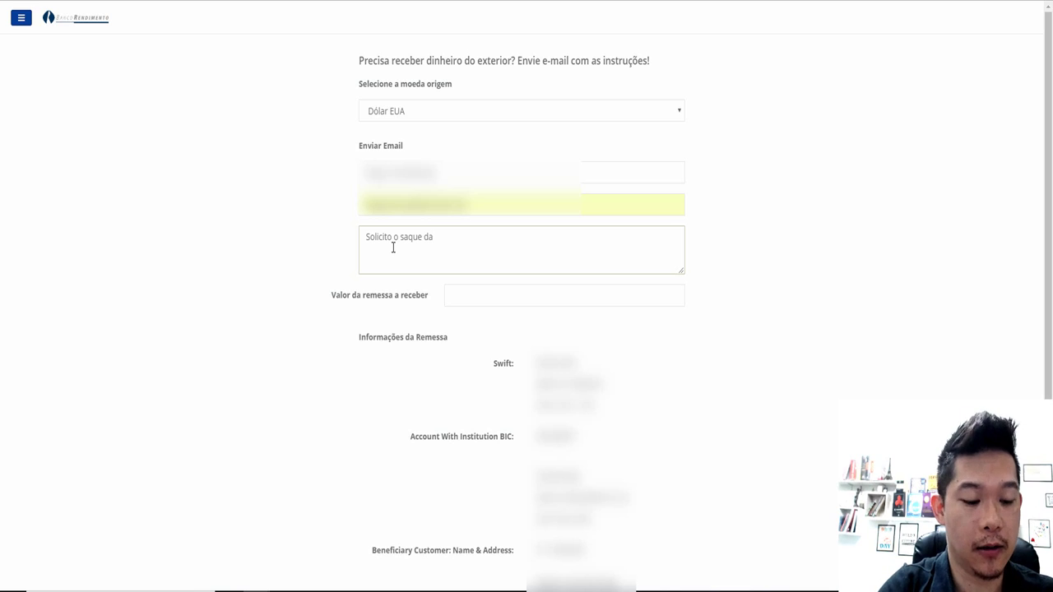
pyautogui.write('conta Adsense ')
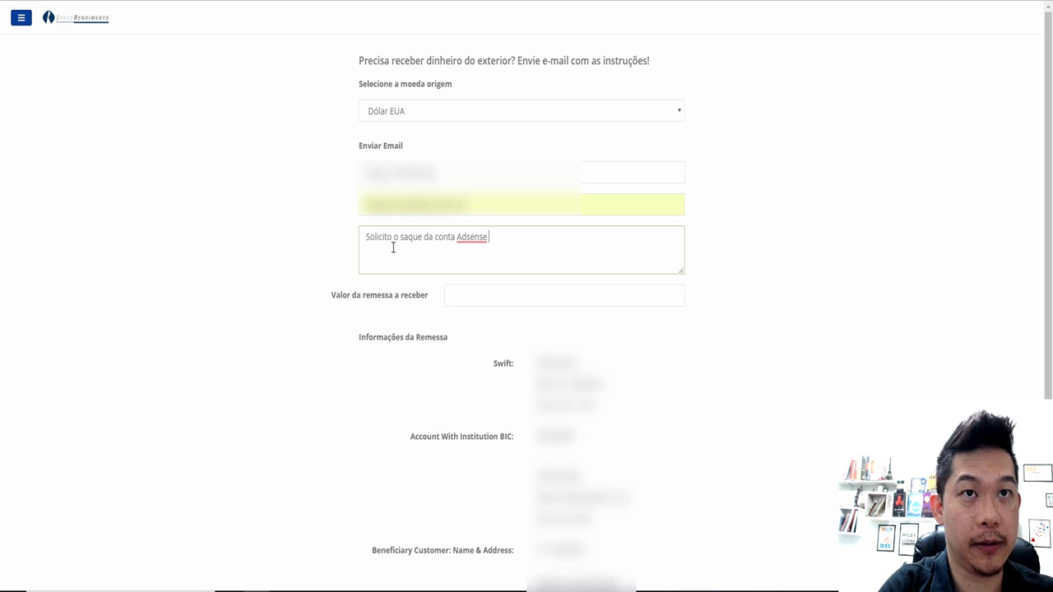
pyautogui.write('para minha con')
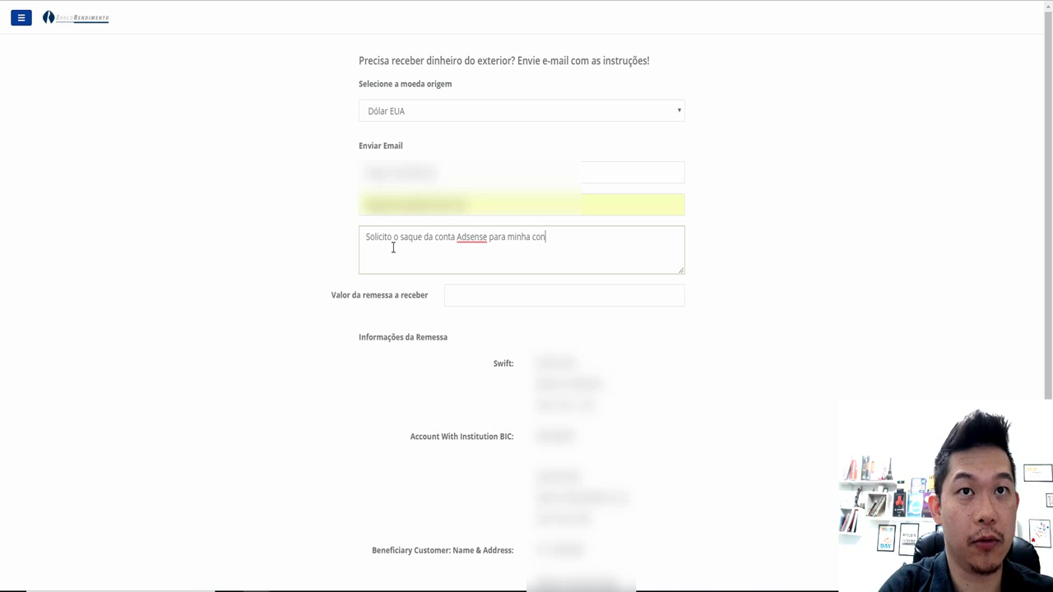
pyautogui.write('ta Bradesco')
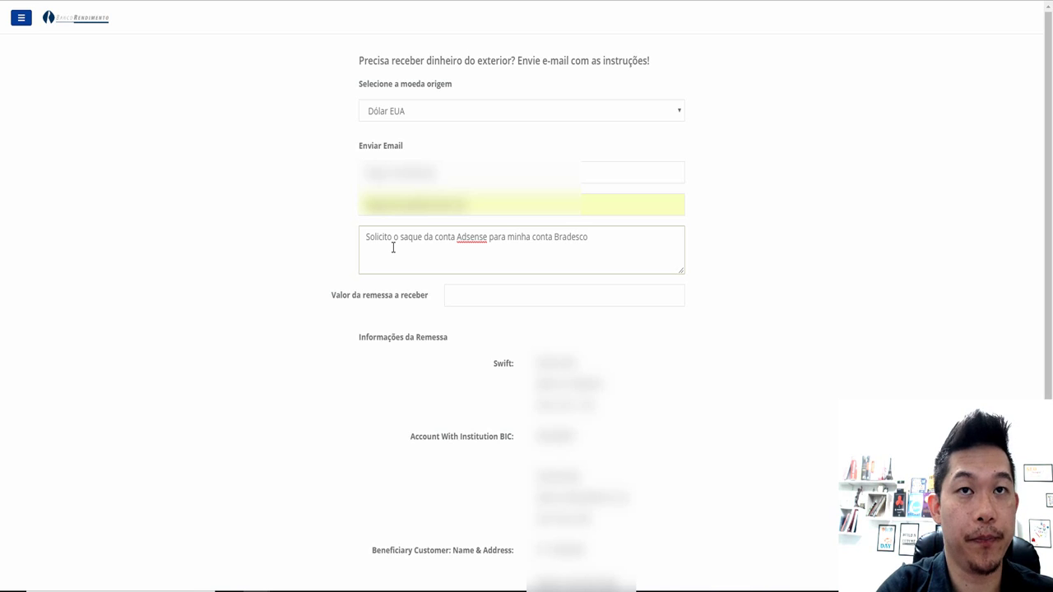
pyautogui.write(' no val')
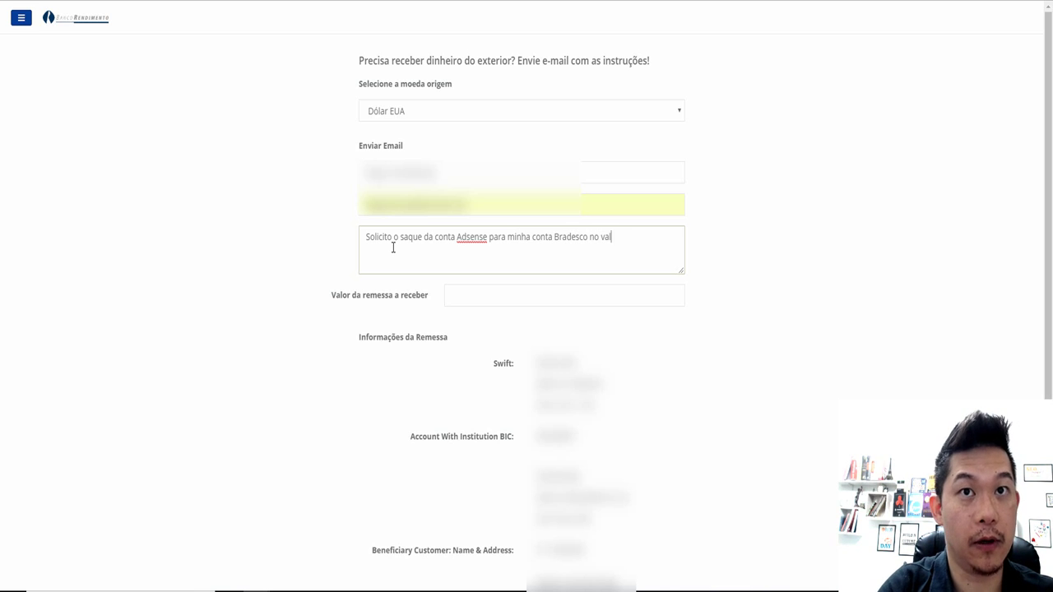
pyautogui.write('or de 171.63')
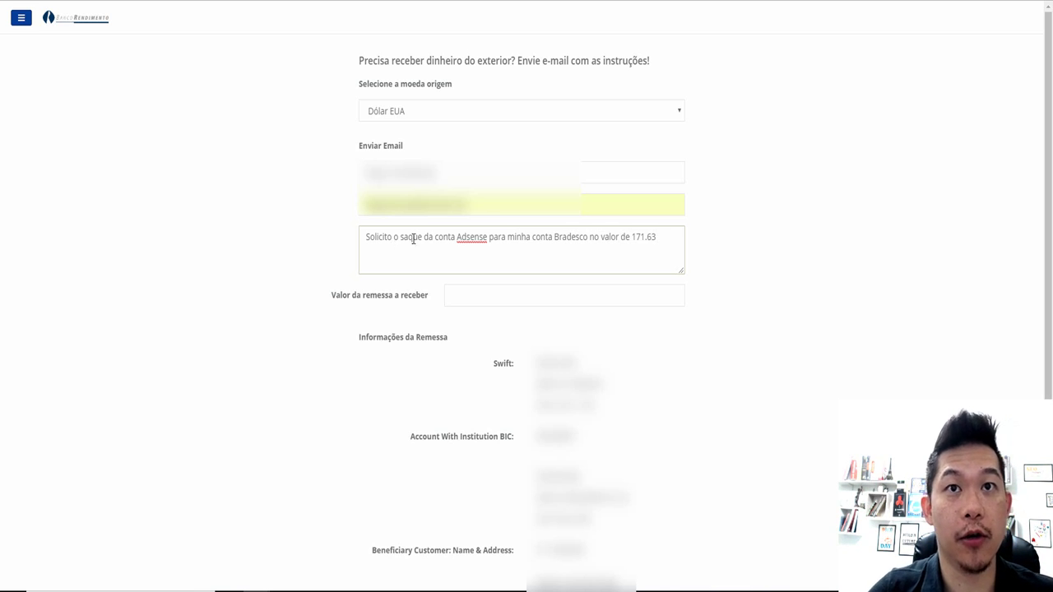
pyautogui.click(633, 237)
pyautogui.write('$')
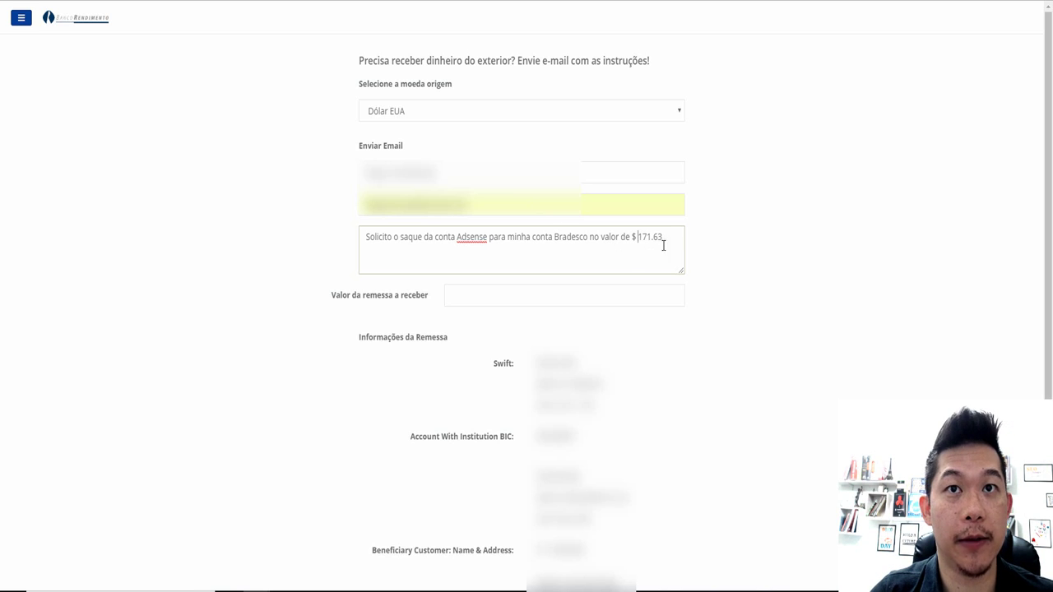
pyautogui.click(671, 237)
pyautogui.write('Obrigado!')
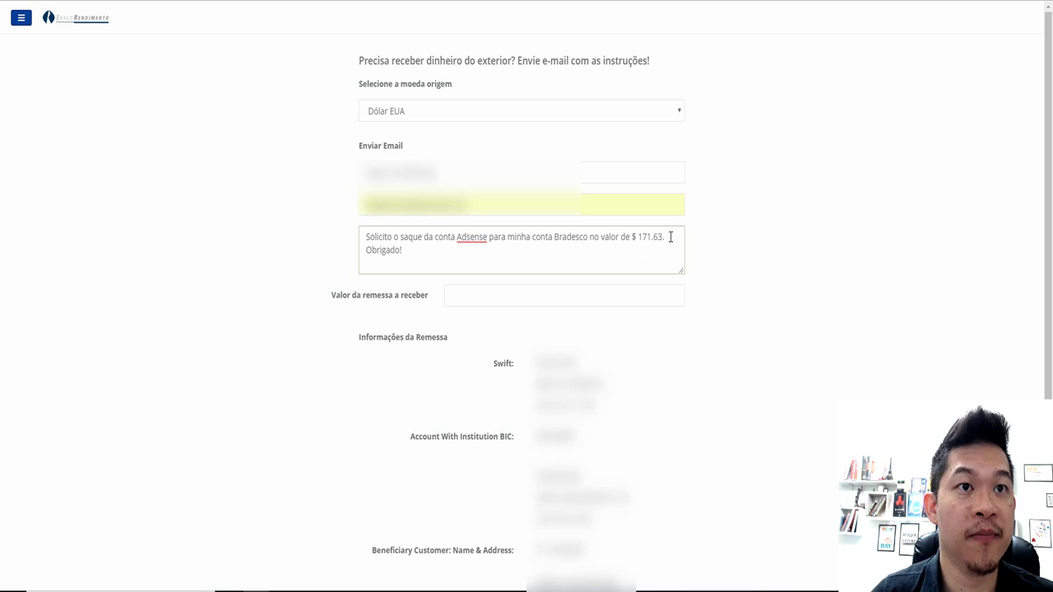
# Step: Set the amount of the remittance to receive to 171,63 and review the remittance information below it
pyautogui.write('171,63')
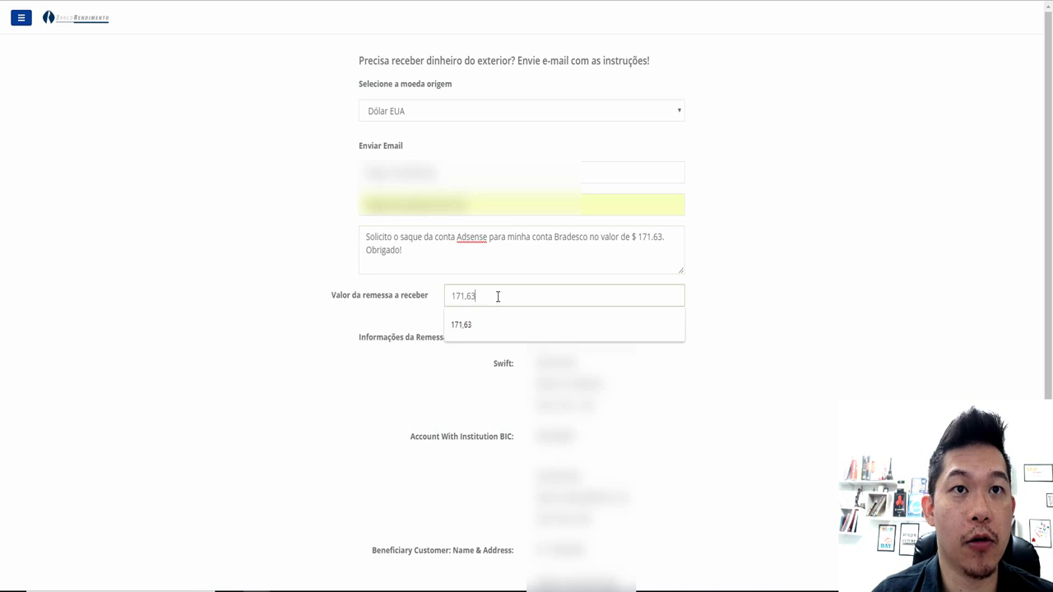
pyautogui.click(468, 318)
pyautogui.scroll(-2, 716, 329)
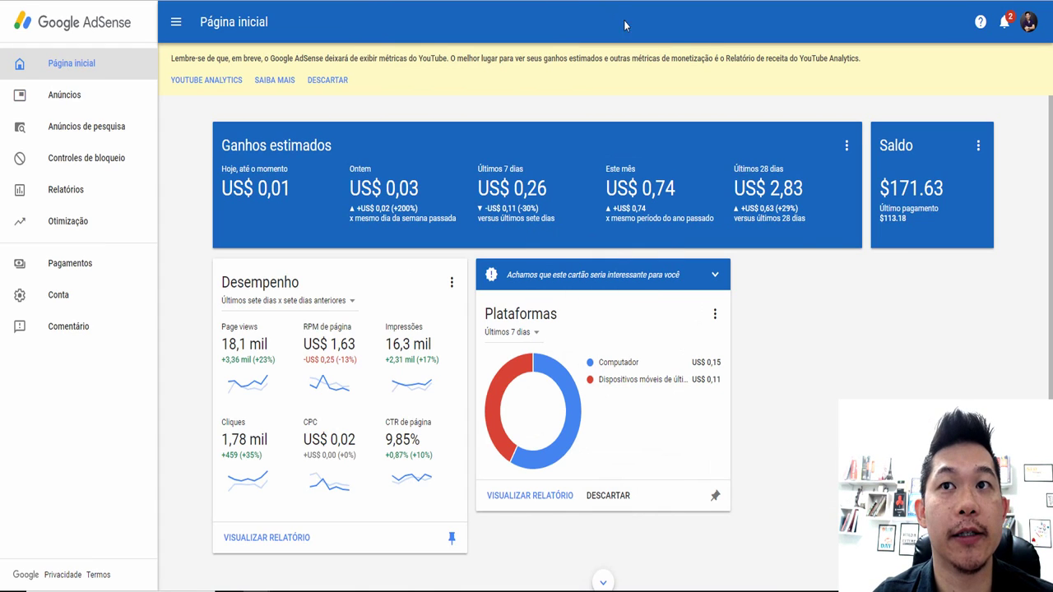
# Step: Switch to Google AdSense, go from the balance card to the payments page, and view this year's payment transactions
pyautogui.click(977, 146)
pyautogui.click(963, 153)
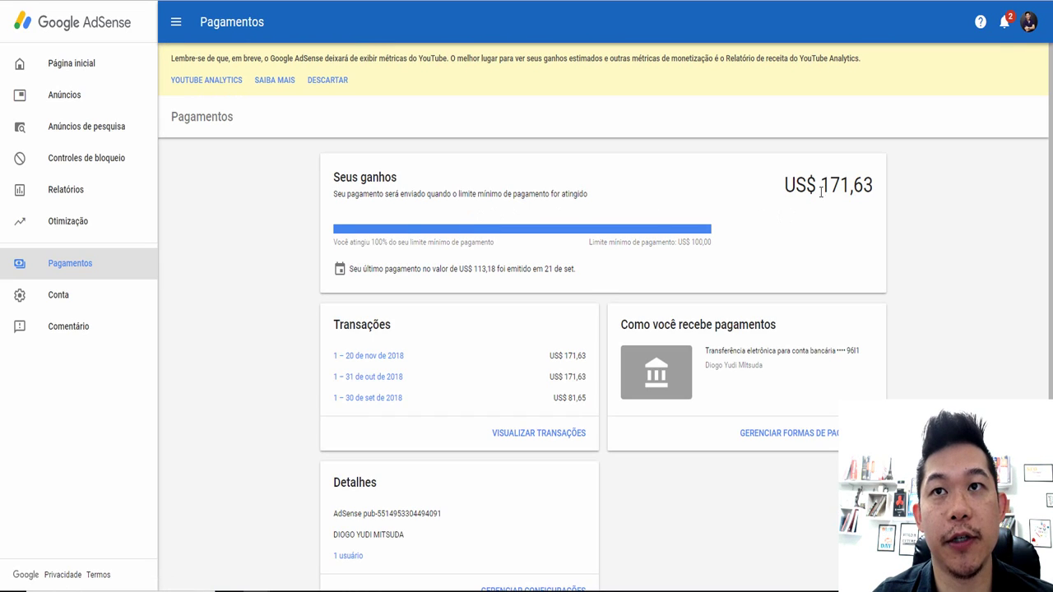
pyautogui.scroll(-1, 685, 238)
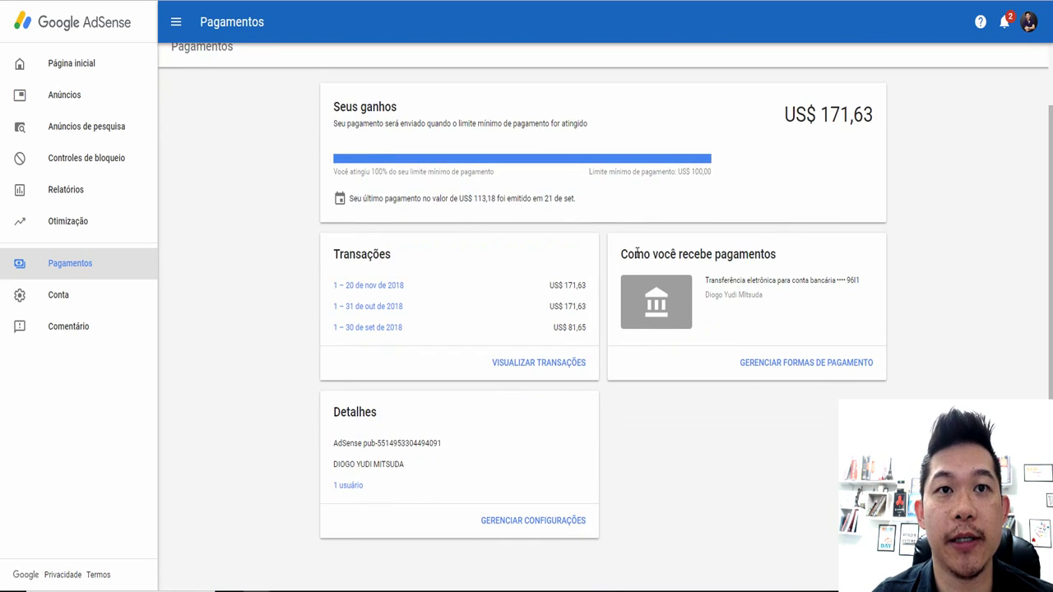
pyautogui.click(816, 199)
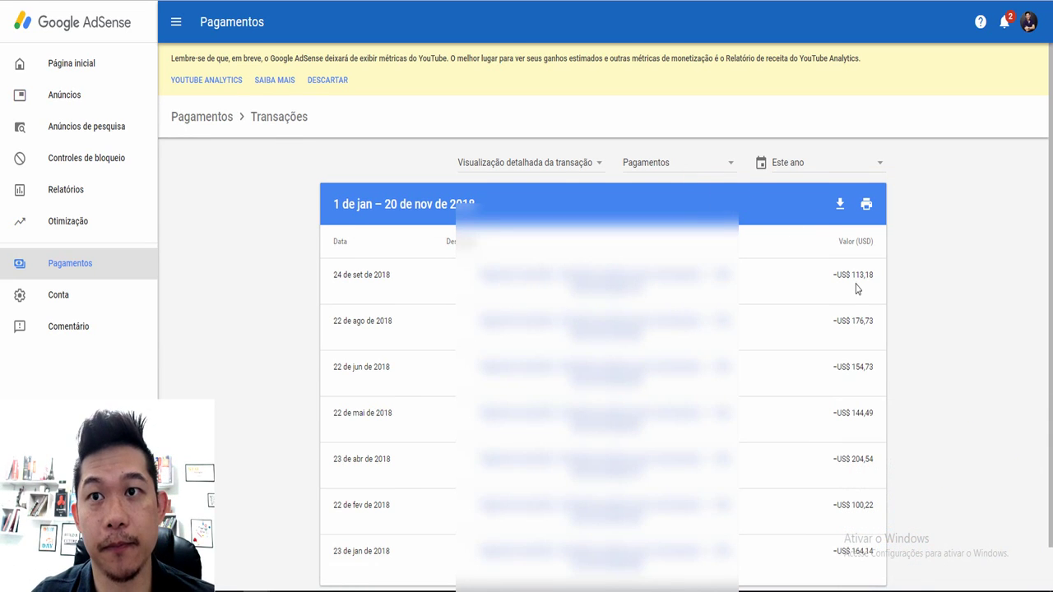
# Step: Examine the dates and amounts of the AdSense payments issued from January to September 2018
pyautogui.scroll(-1, 859, 288)
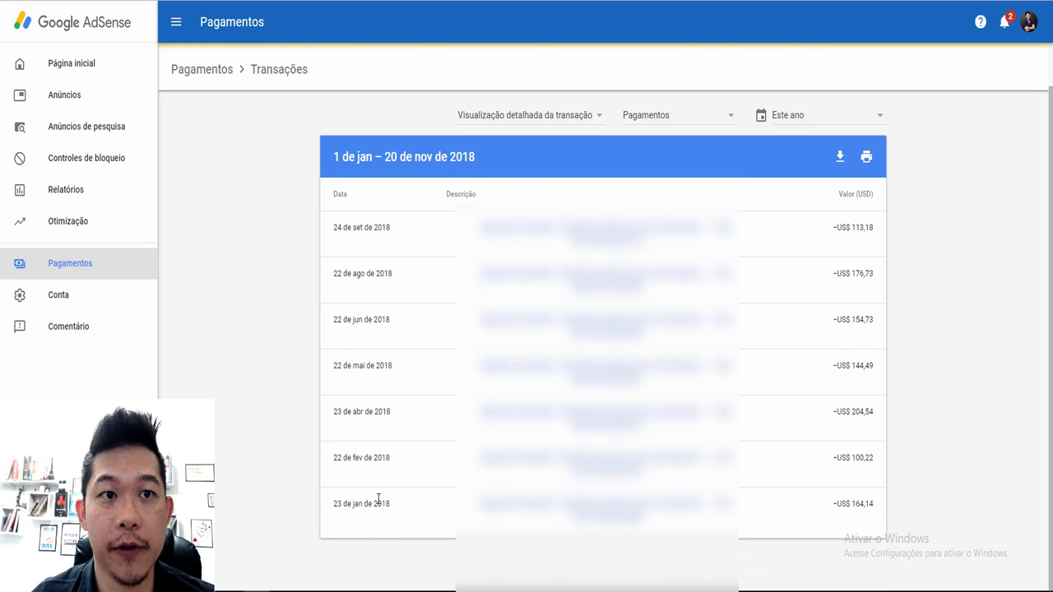
pyautogui.moveTo(368, 503); pyautogui.dragTo(402, 508)
pyautogui.click(881, 516)
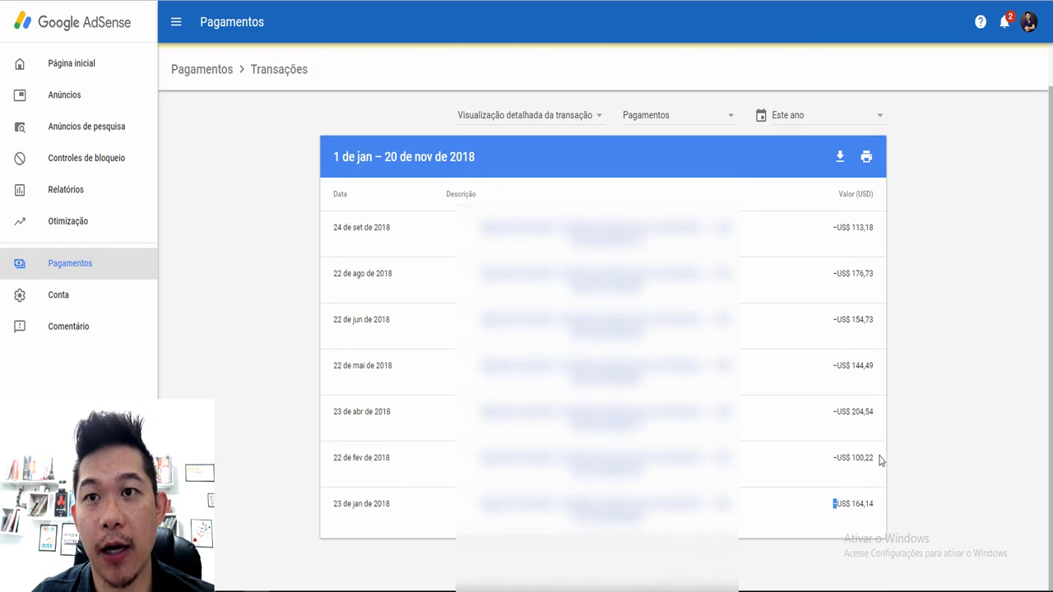
pyautogui.moveTo(878, 459); pyautogui.dragTo(877, 418)
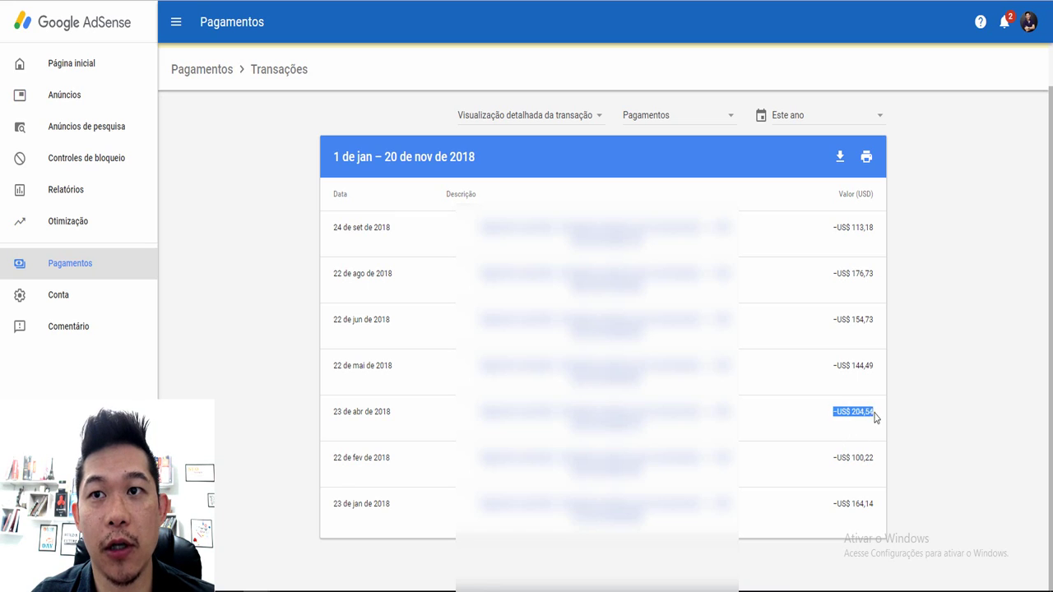
pyautogui.click(875, 371)
pyautogui.moveTo(875, 371); pyautogui.dragTo(856, 312)
pyautogui.moveTo(832, 274); pyautogui.dragTo(858, 267)
pyautogui.click(874, 233)
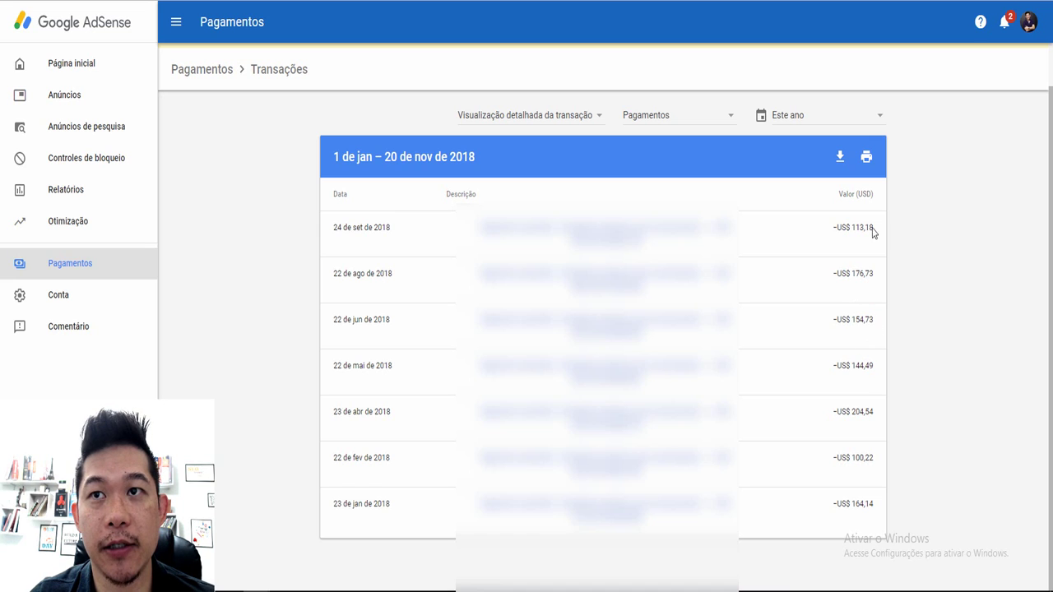
pyautogui.moveTo(832, 228); pyautogui.dragTo(847, 228)
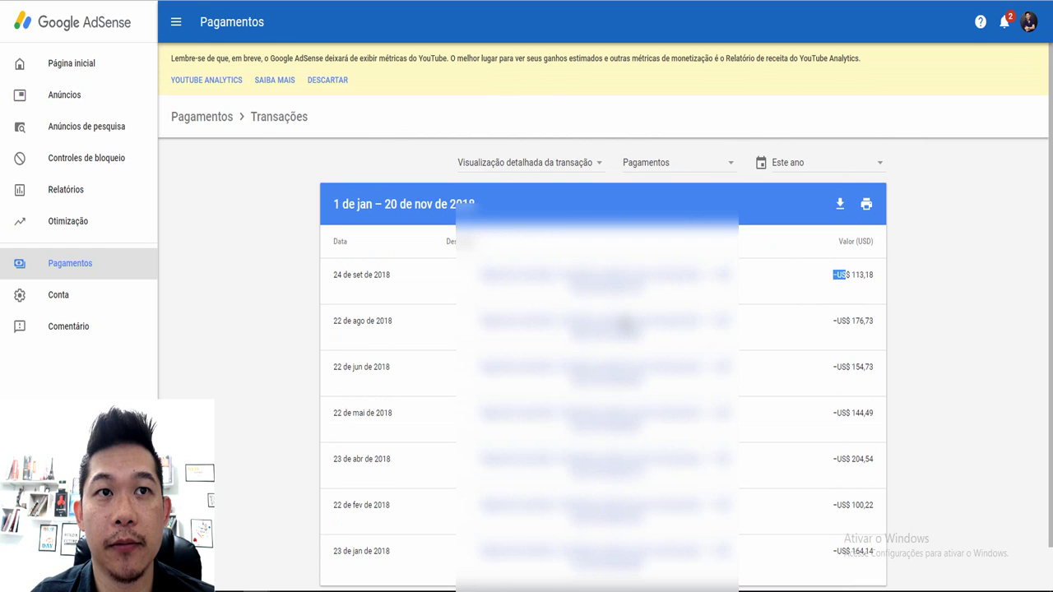
pyautogui.click(815, 288)
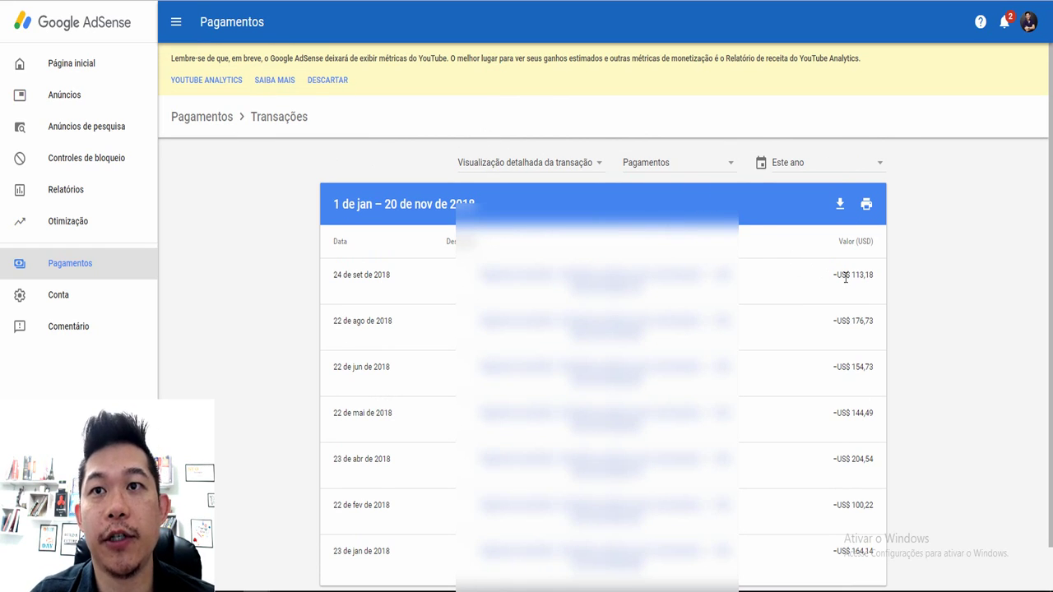
pyautogui.scroll(-1, 845, 277)
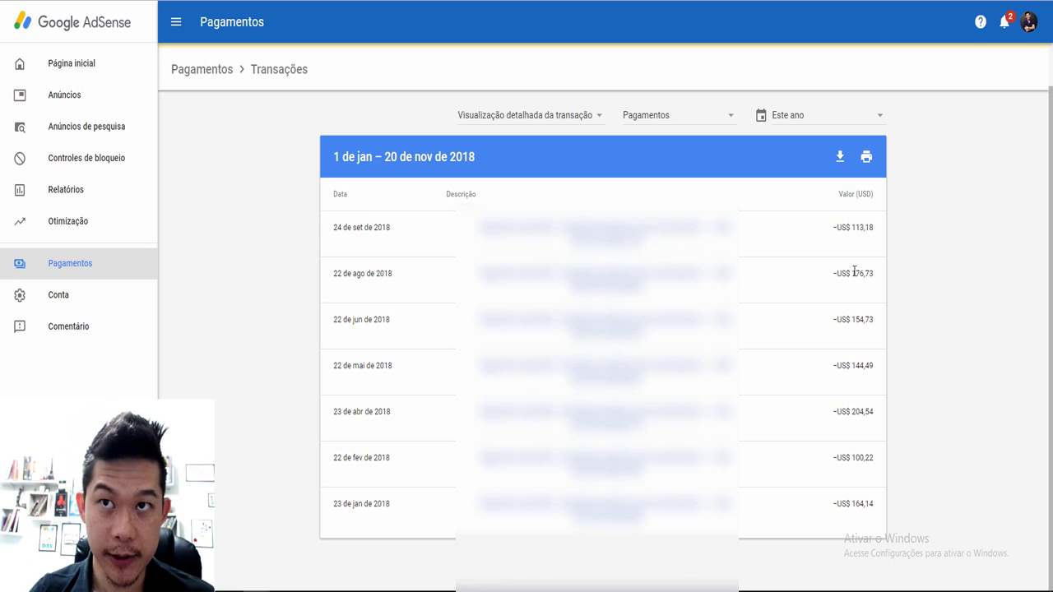
pyautogui.doubleClick(855, 228)
pyautogui.click(849, 273)
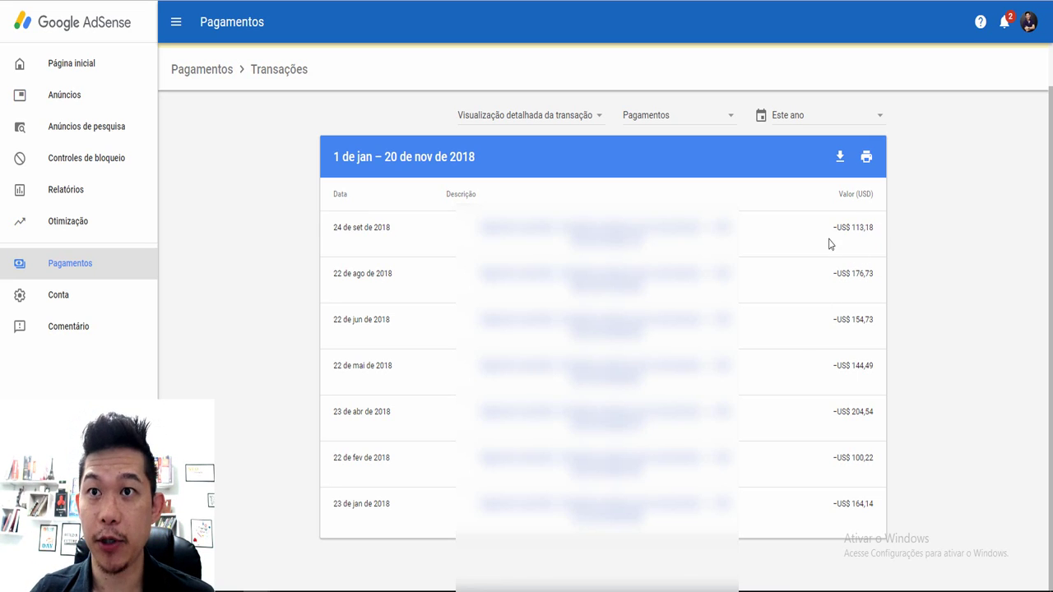